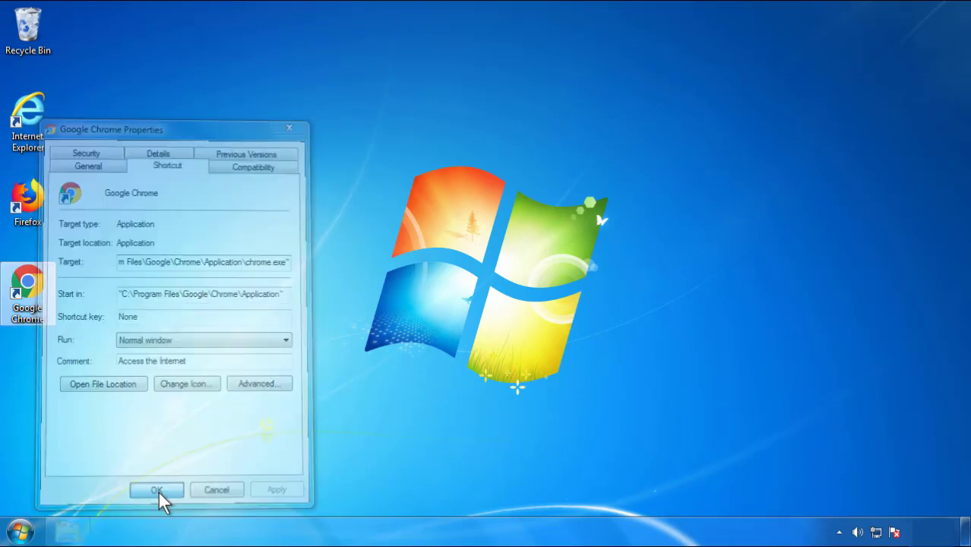
Step: Close the Google Chrome shortcut's Properties after confirming its target ends in chrome.exe
{"action": "left_click", "coordinate": [20, 531]}
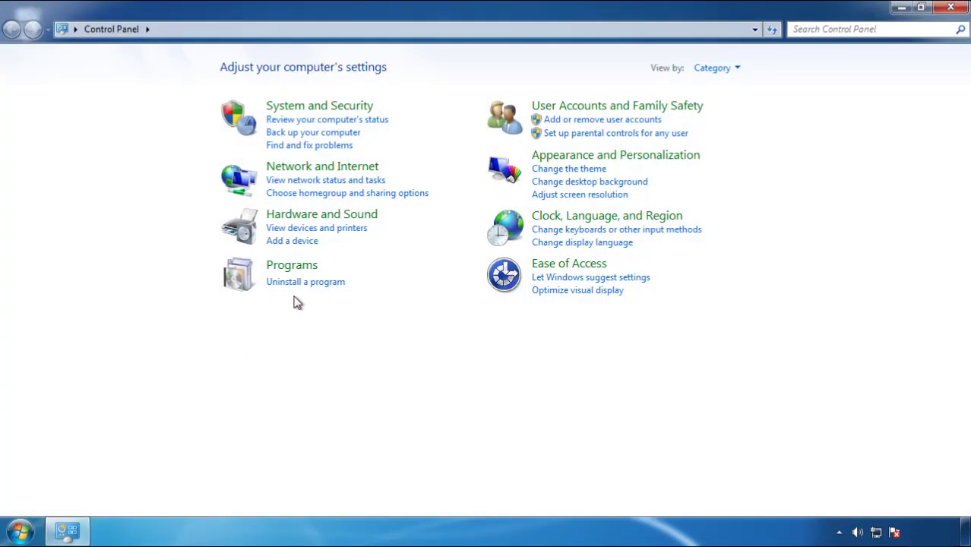
Step: Uninstall SearchMine 2.00, found by sorting programs newest-installed first, then close Programs and Features
{"action": "left_click", "coordinate": [302, 283]}
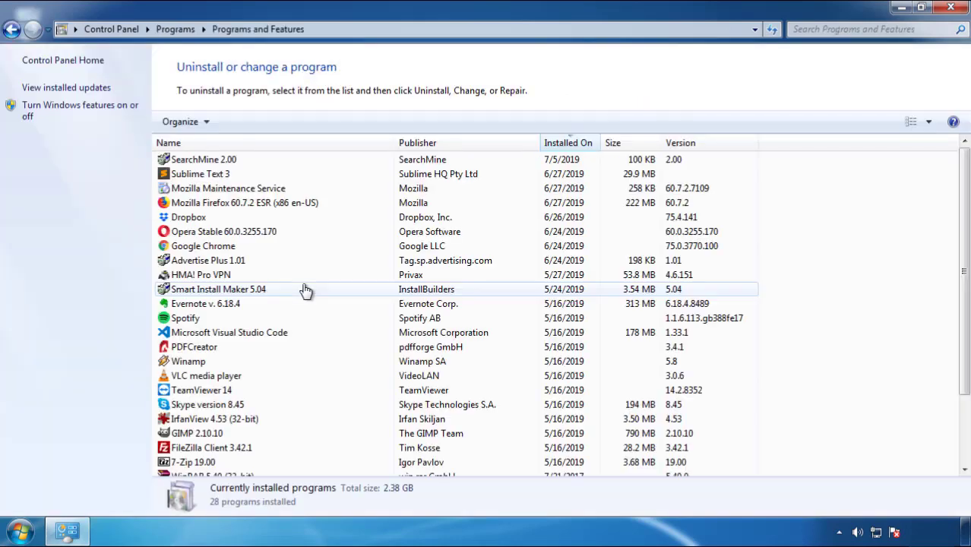
{"action": "left_click", "coordinate": [569, 145]}
{"action": "left_click", "coordinate": [564, 145]}
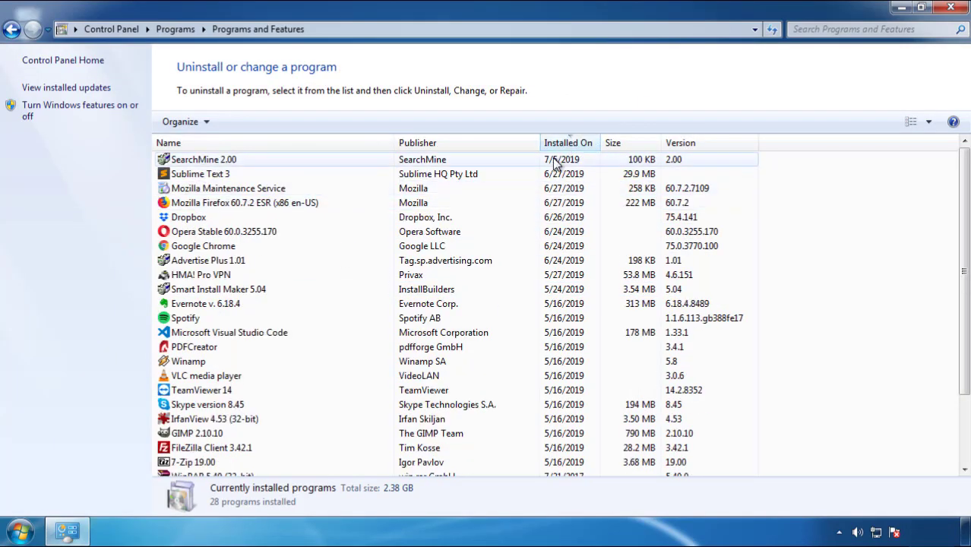
{"action": "left_click", "coordinate": [204, 163]}
{"action": "left_click", "coordinate": [241, 122]}
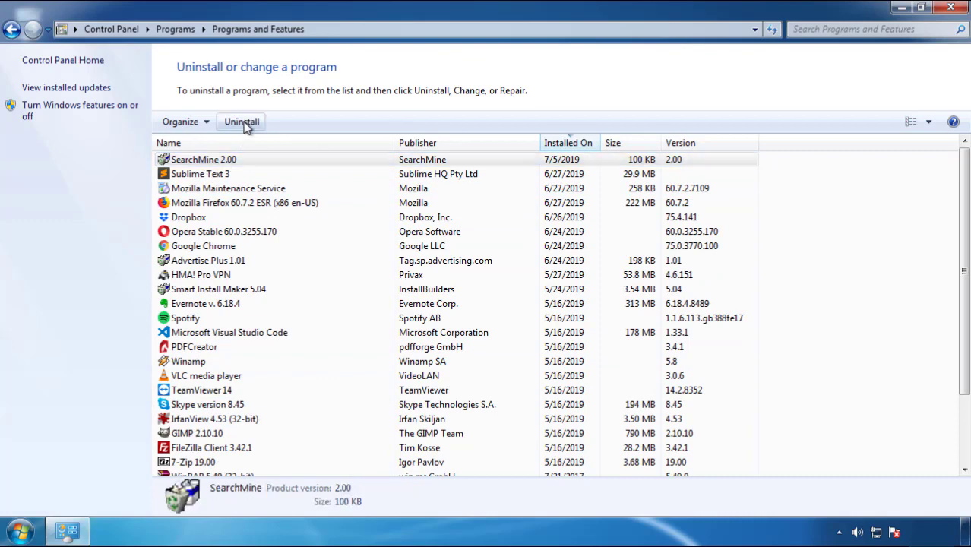
{"action": "left_click", "coordinate": [564, 403]}
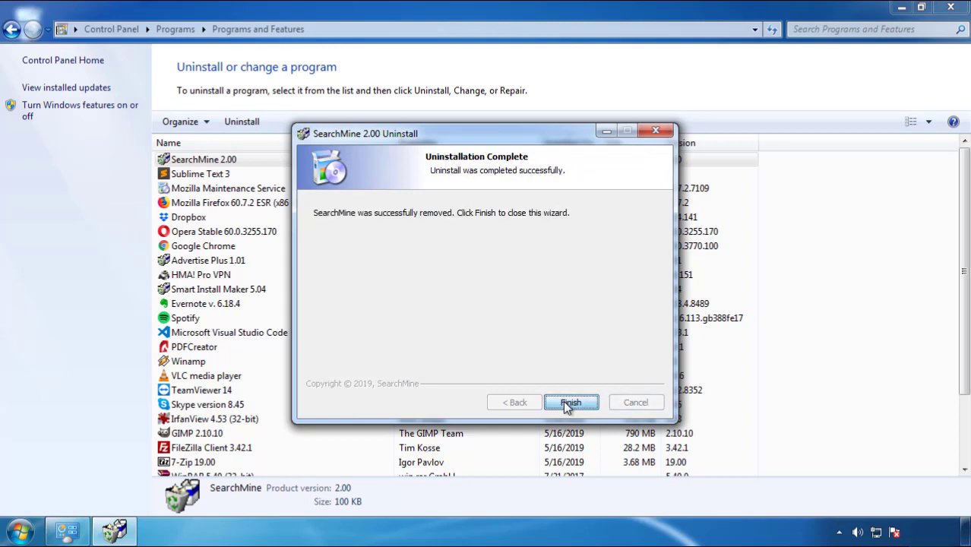
{"action": "left_click", "coordinate": [563, 400]}
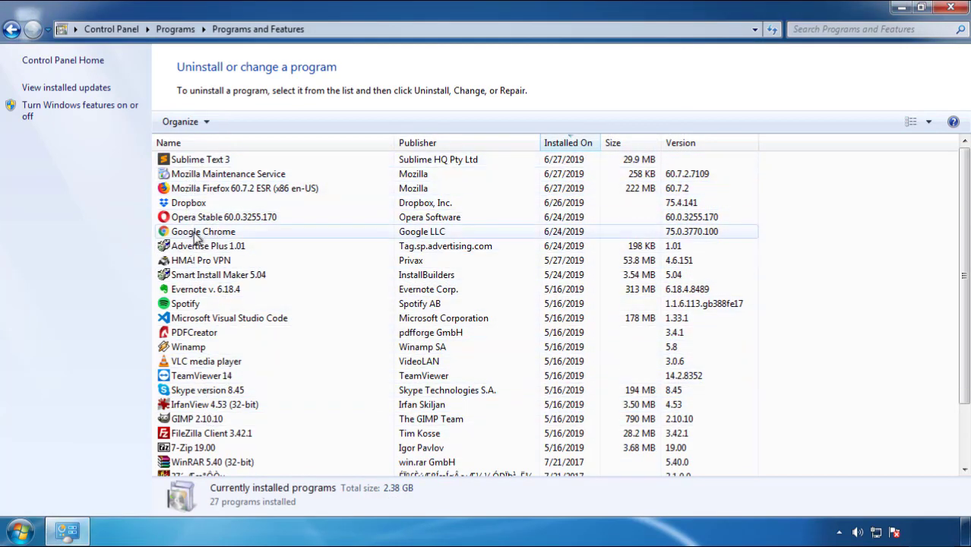
{"action": "left_click", "coordinate": [951, 9]}
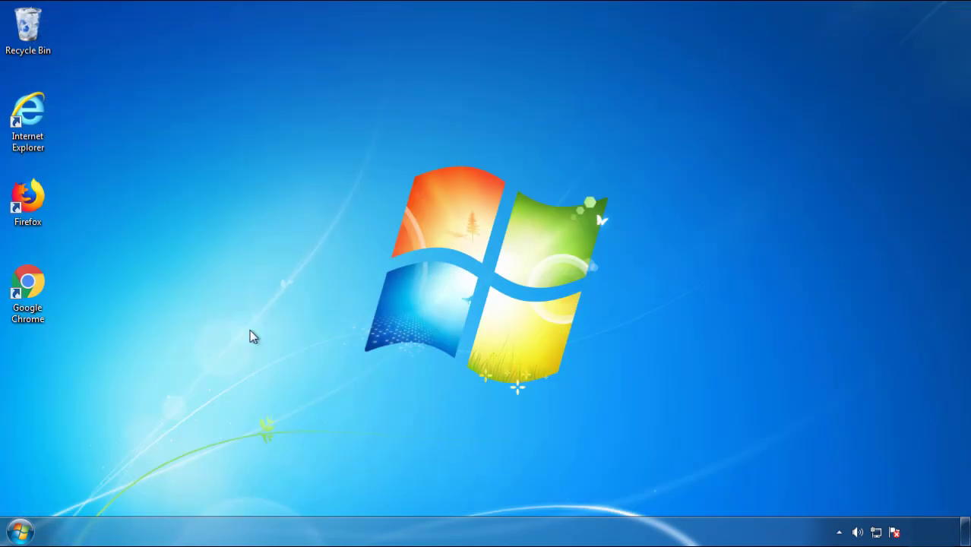
Step: Restart Windows and choose Safe Mode from the F8 Advanced Boot Options menu
{"action": "left_click", "coordinate": [18, 534]}
{"action": "left_click", "coordinate": [264, 492]}
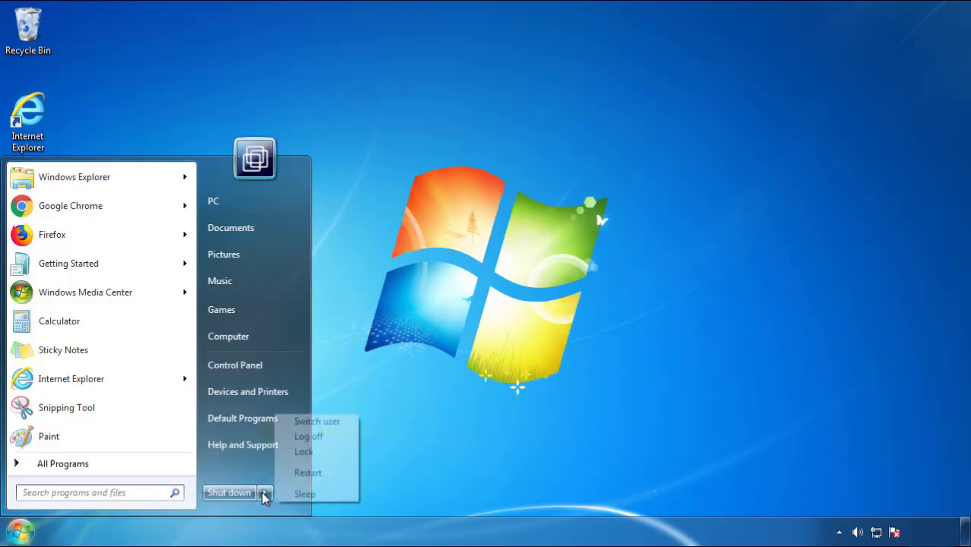
{"action": "left_click", "coordinate": [508, 415]}
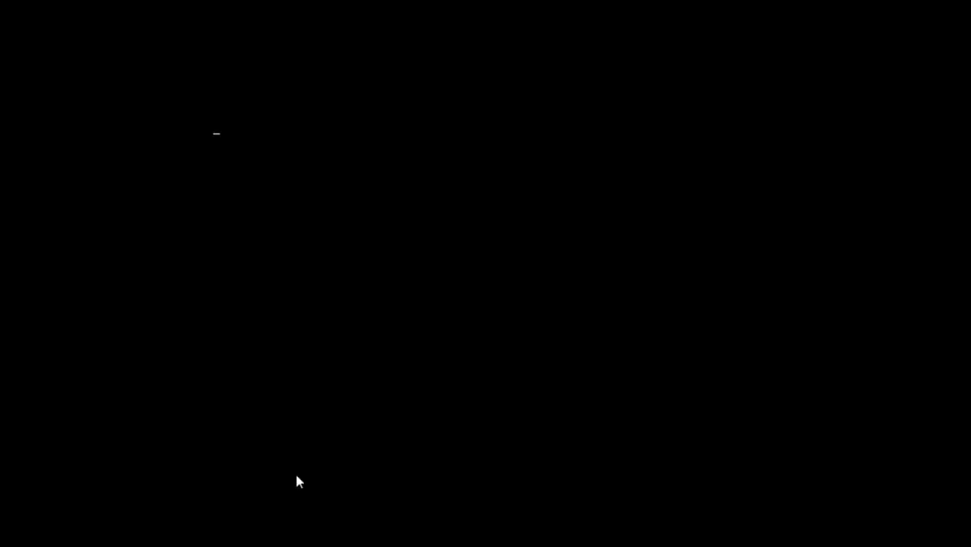
{"action": "key", "text": "F8"}
{"action": "key", "text": "Down"}
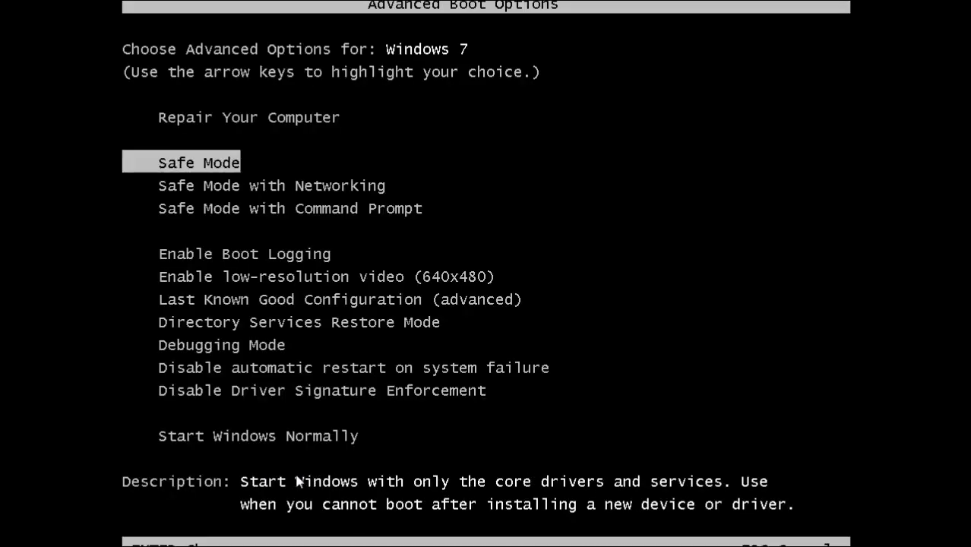
{"action": "key", "text": "Return"}
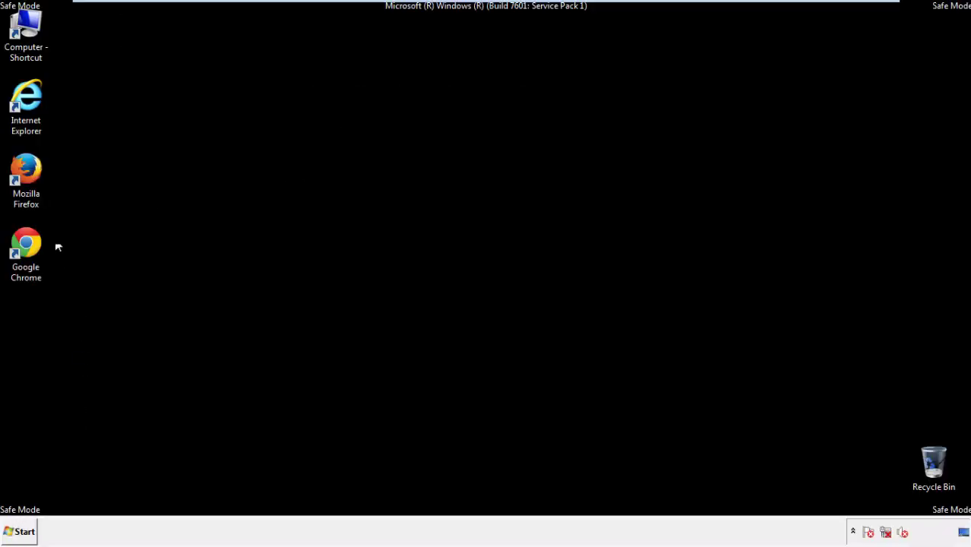
Step: Launch Firefox, decline the default-browser prompt, and make the Menu Bar visible
{"action": "double_click", "coordinate": [34, 176]}
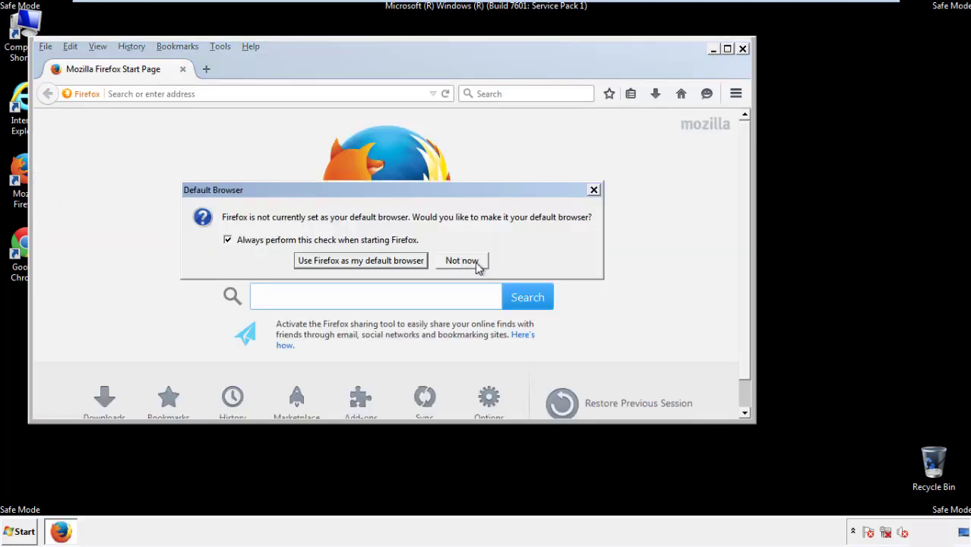
{"action": "left_click", "coordinate": [474, 261]}
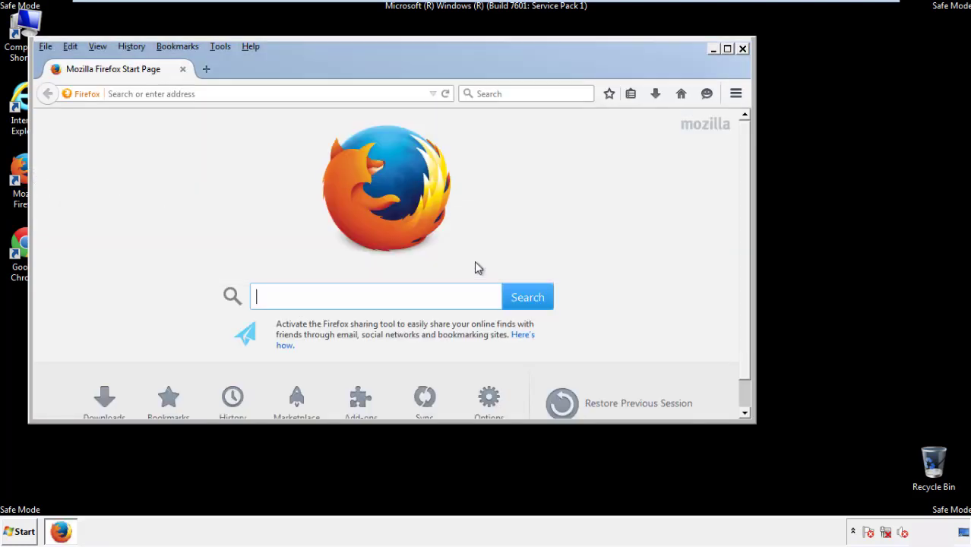
{"action": "right_click", "coordinate": [299, 66]}
{"action": "left_click", "coordinate": [323, 112]}
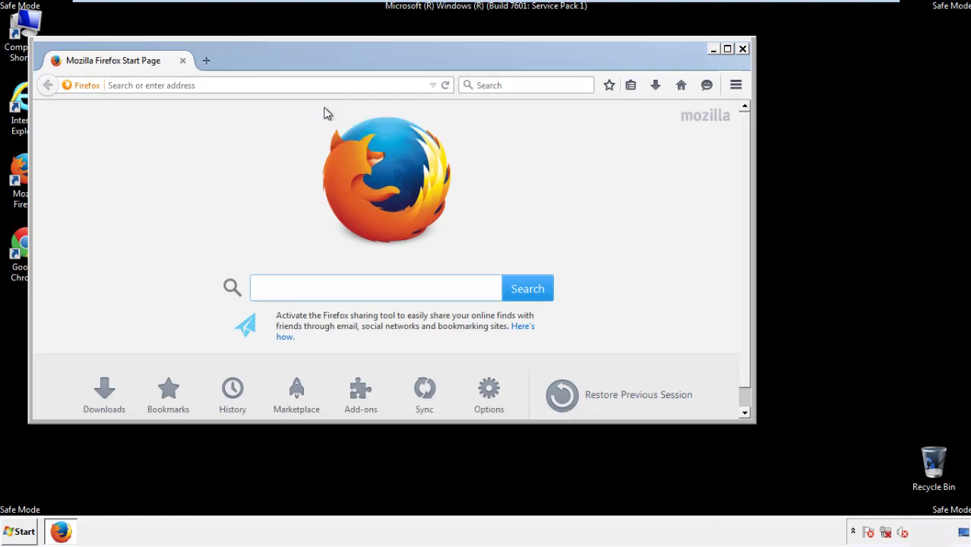
{"action": "right_click", "coordinate": [305, 62]}
{"action": "left_click", "coordinate": [324, 115]}
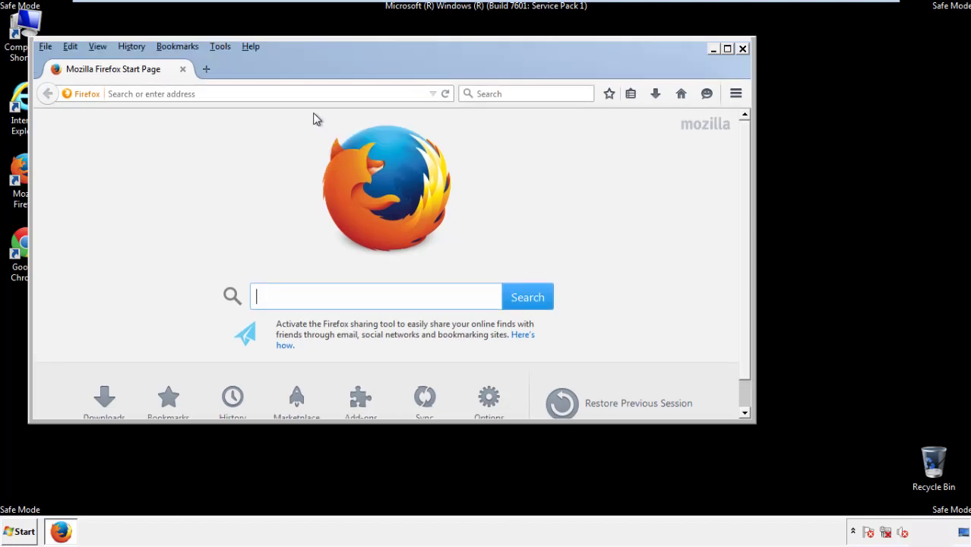
Step: Clear Firefox history for Everything, including offline website data and site preferences
{"action": "left_click", "coordinate": [137, 48]}
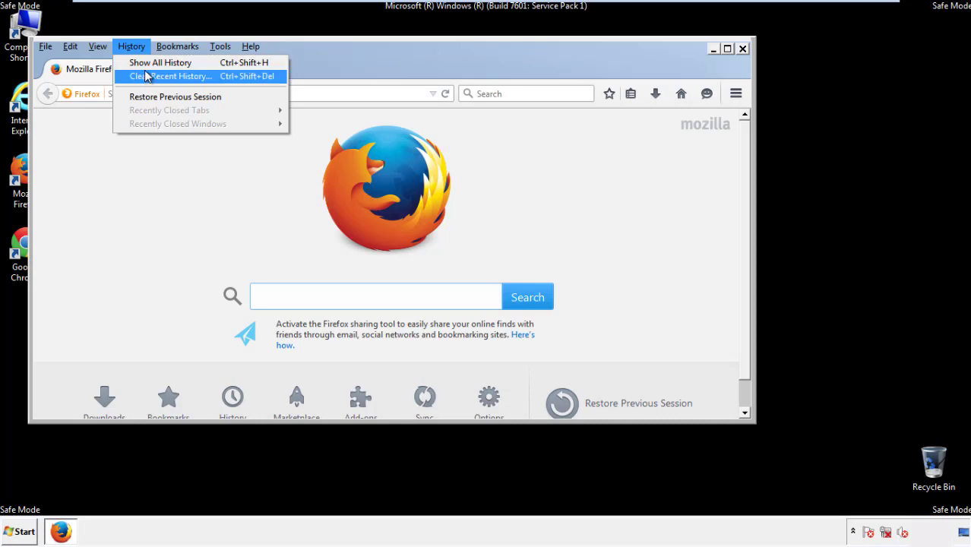
{"action": "left_click", "coordinate": [148, 76]}
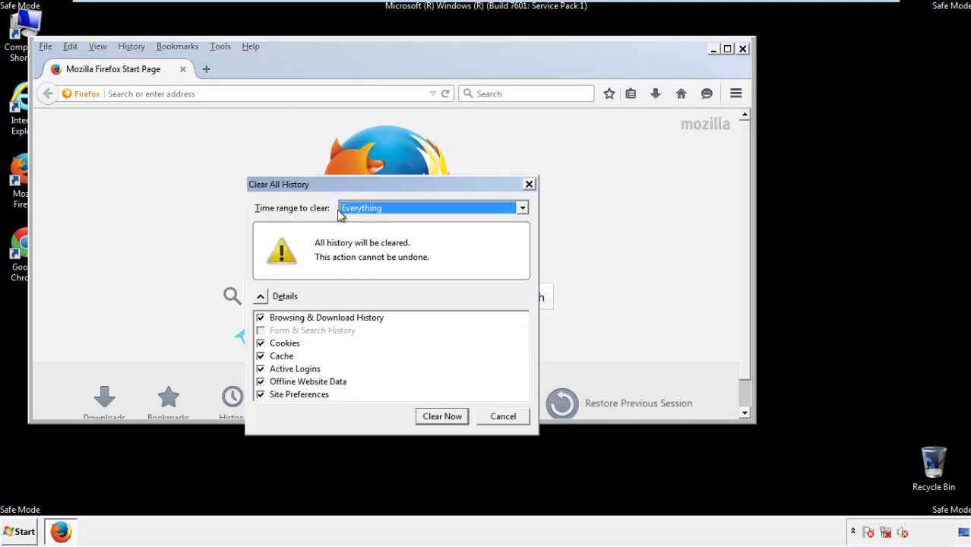
{"action": "left_click", "coordinate": [357, 208]}
{"action": "left_click", "coordinate": [365, 286]}
{"action": "left_click", "coordinate": [260, 381]}
{"action": "left_click", "coordinate": [260, 381]}
{"action": "left_click", "coordinate": [260, 397]}
{"action": "left_click", "coordinate": [260, 397]}
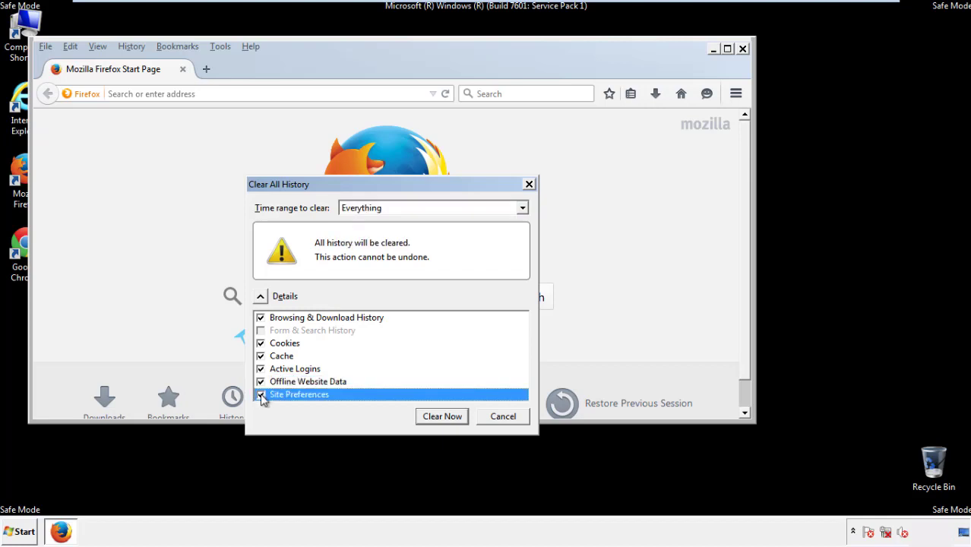
{"action": "left_click", "coordinate": [442, 418]}
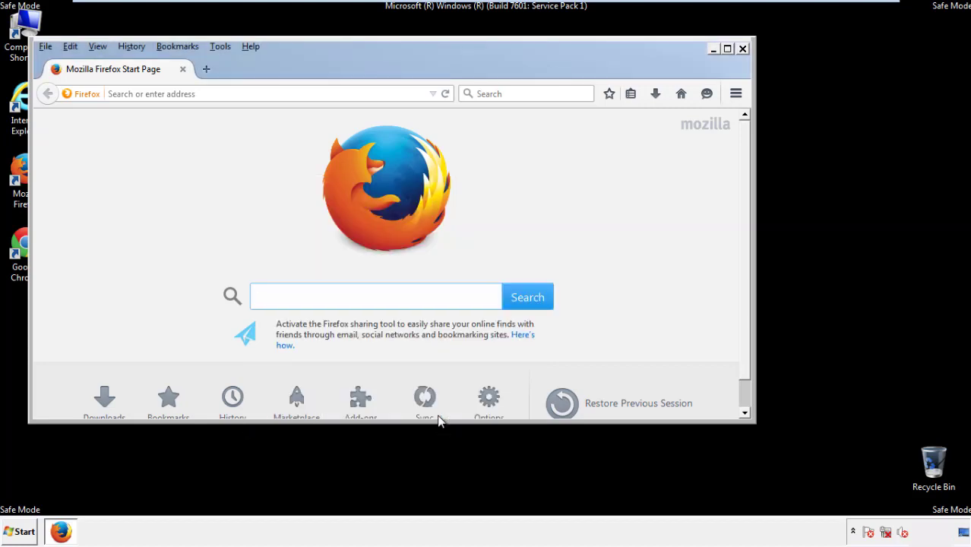
Step: Refresh Firefox to its defaults from Troubleshooting Information, then close the browser
{"action": "left_click", "coordinate": [250, 46]}
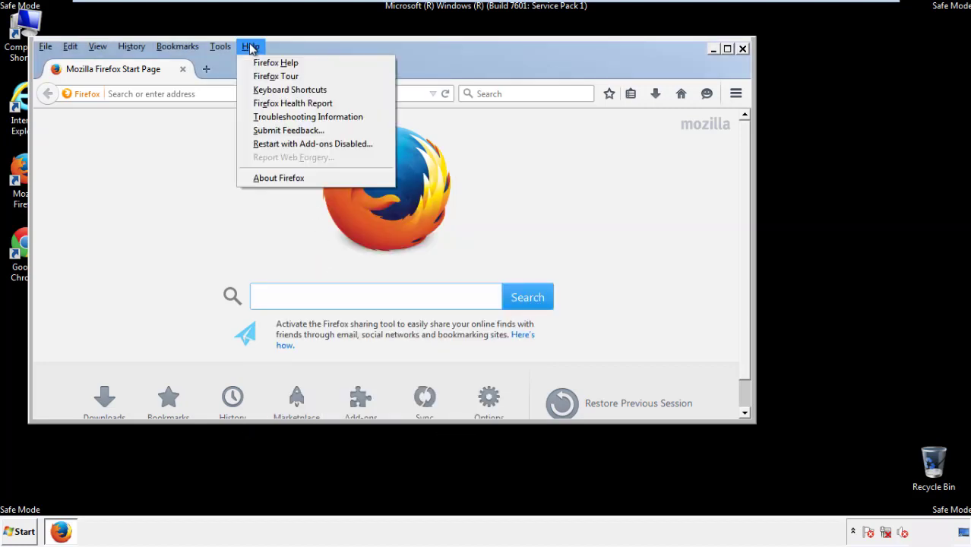
{"action": "left_click", "coordinate": [281, 116]}
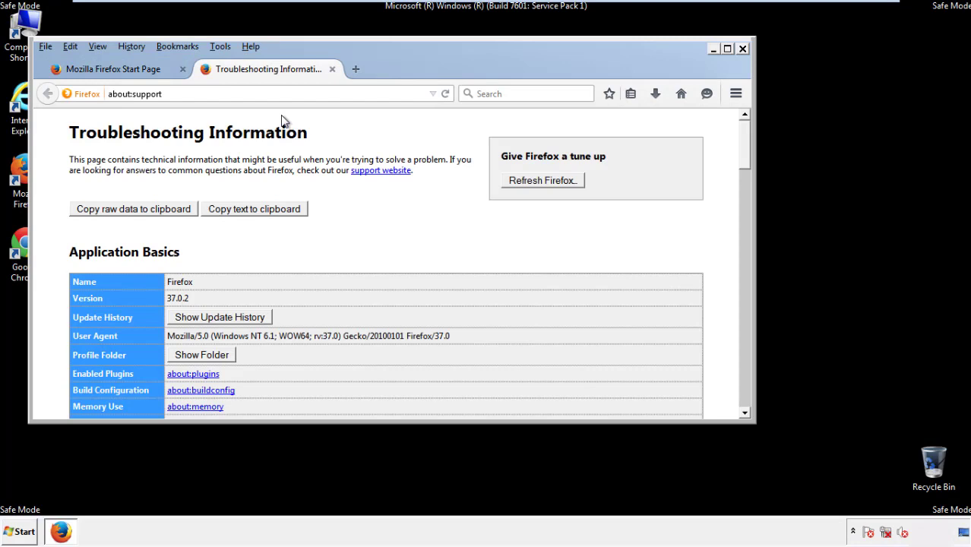
{"action": "left_click", "coordinate": [563, 182]}
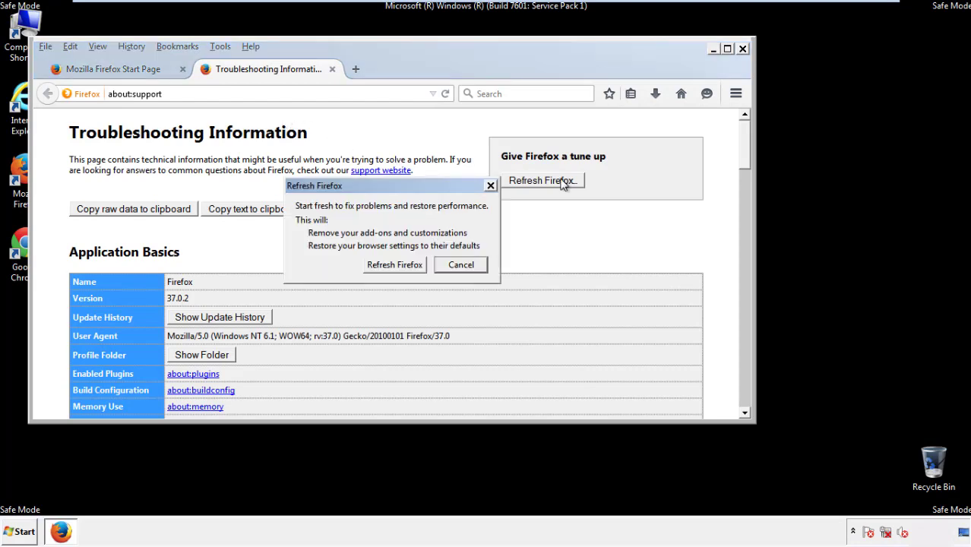
{"action": "left_click", "coordinate": [394, 265]}
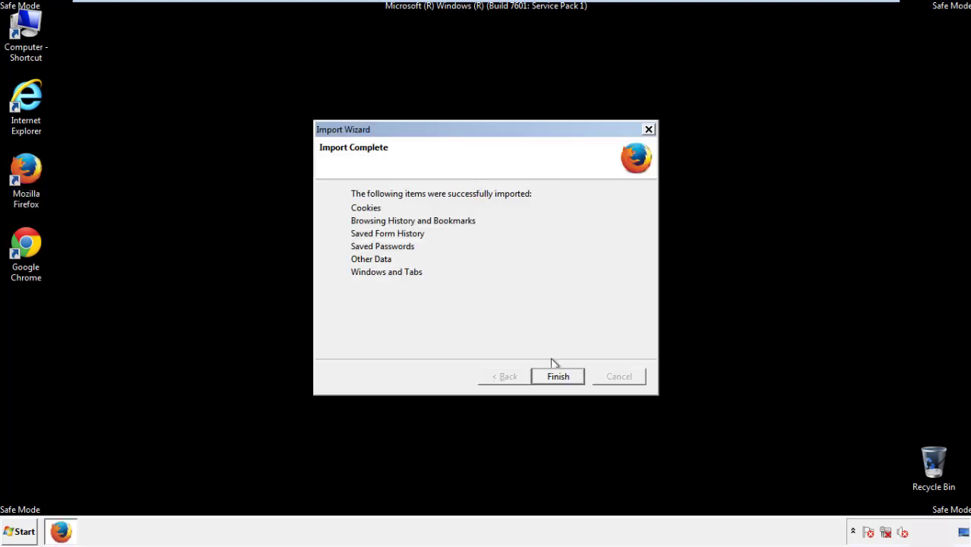
{"action": "left_click", "coordinate": [559, 377]}
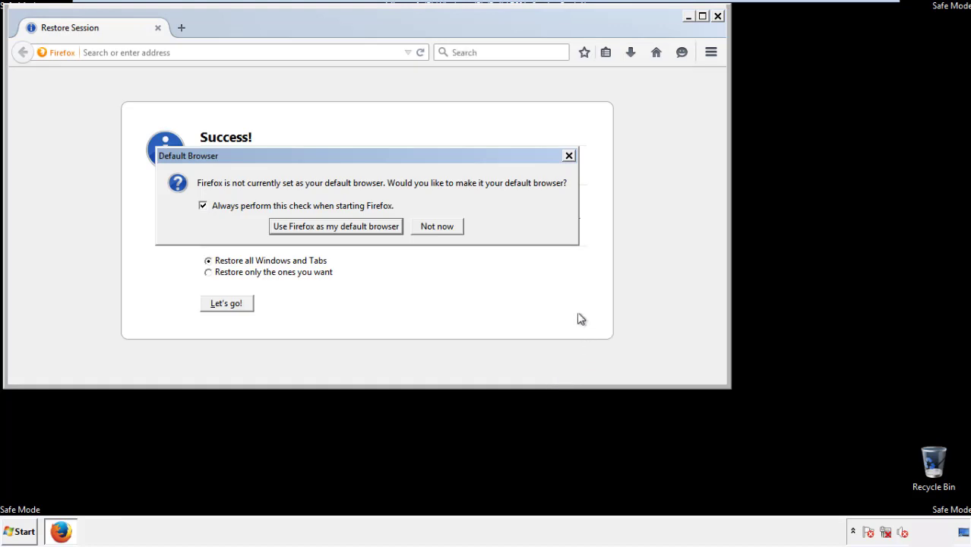
{"action": "left_click", "coordinate": [438, 228]}
{"action": "left_click", "coordinate": [718, 16]}
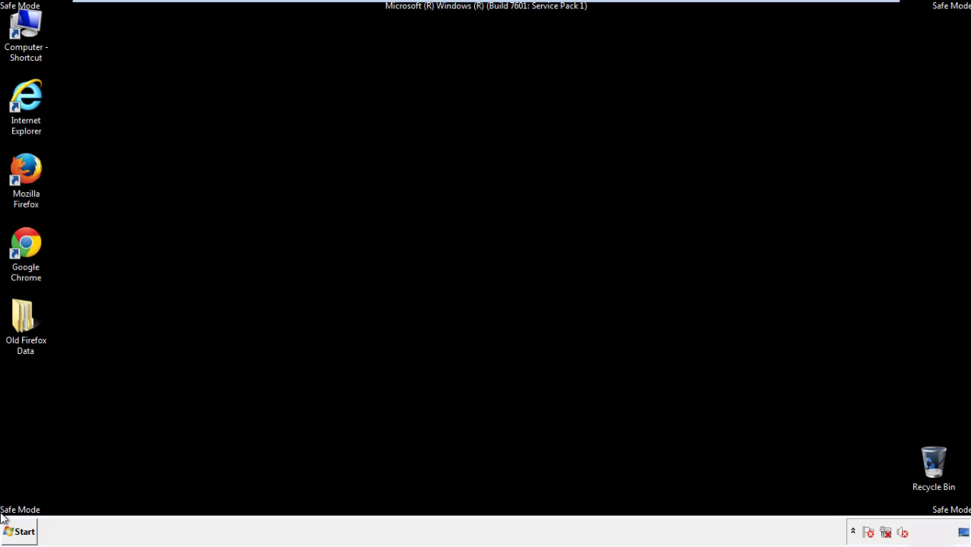
{"action": "left_click", "coordinate": [23, 242]}
Step: Launch Chrome, dismiss the default-browser prompt, and bring up Clear browsing data from Settings > History
{"action": "double_click", "coordinate": [23, 242]}
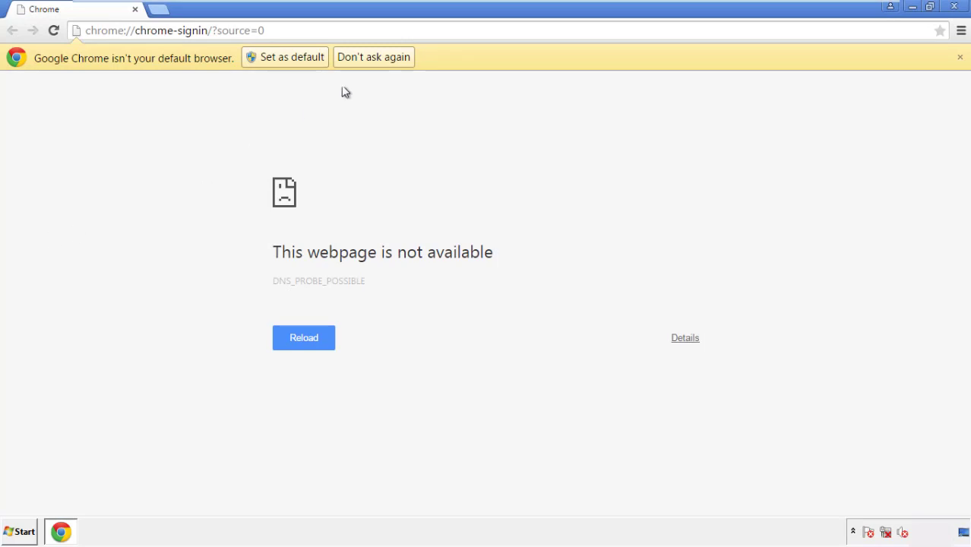
{"action": "left_click", "coordinate": [391, 60]}
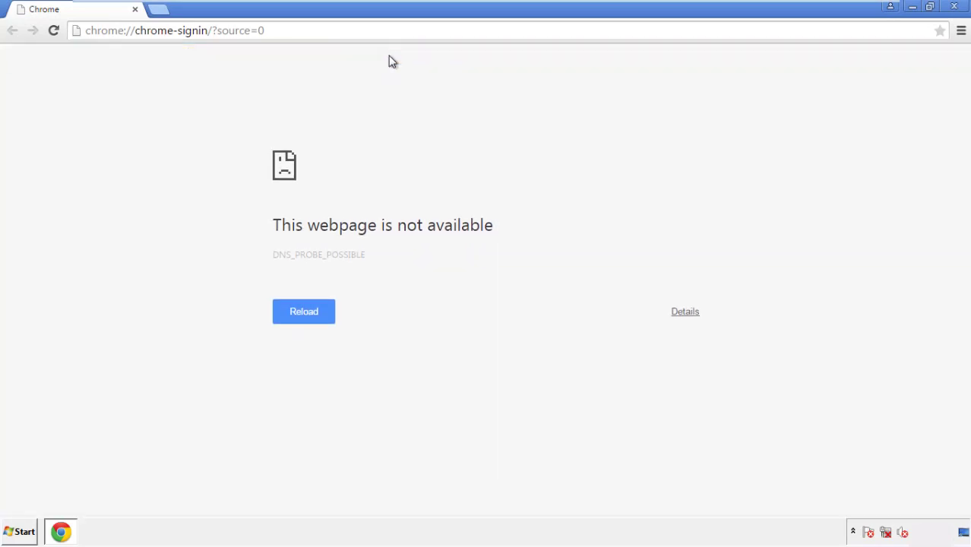
{"action": "left_click", "coordinate": [961, 32]}
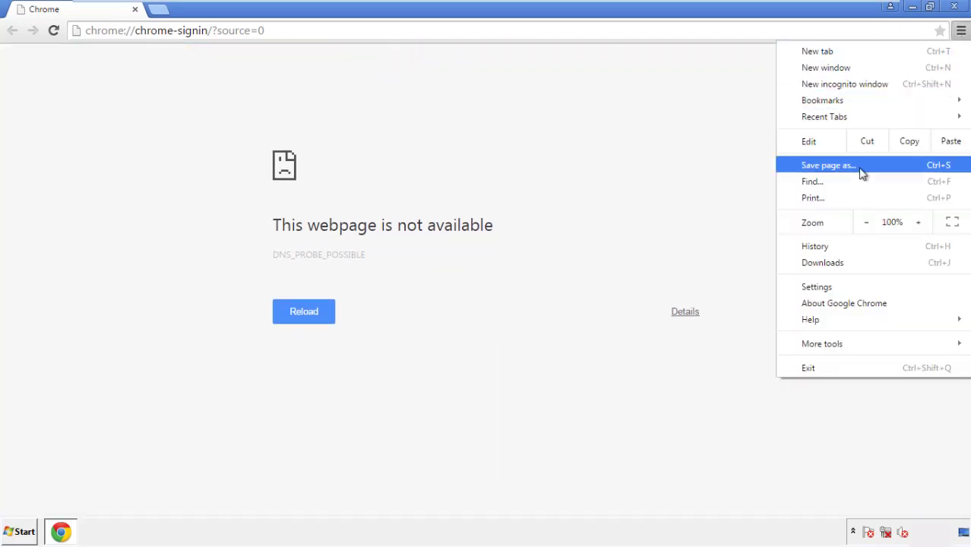
{"action": "left_click", "coordinate": [819, 287]}
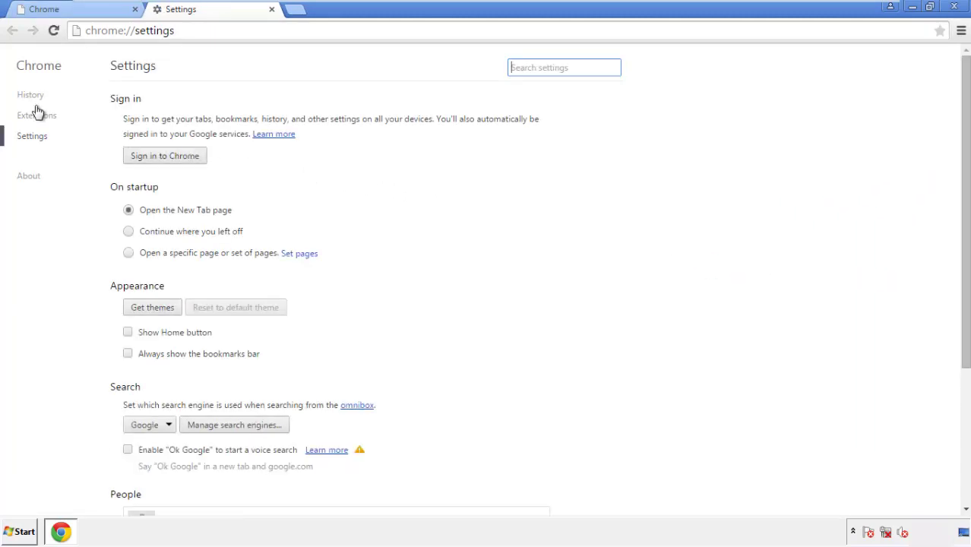
{"action": "left_click", "coordinate": [34, 97]}
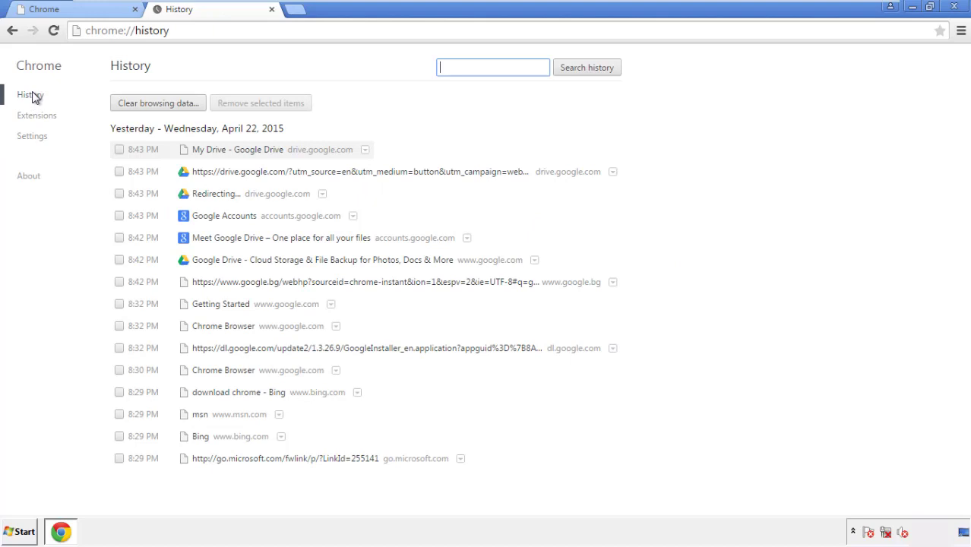
{"action": "left_click", "coordinate": [145, 105]}
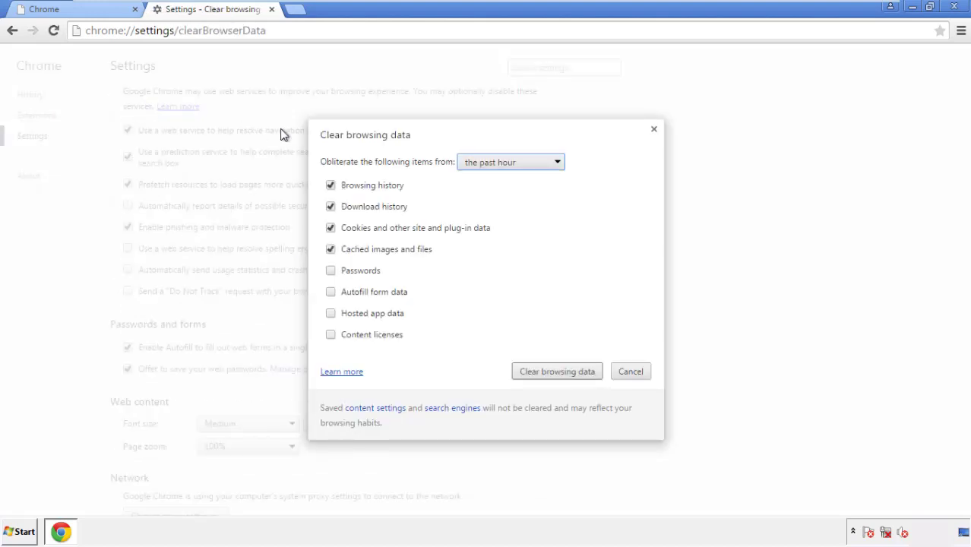
Step: Clear Chrome browsing data from the beginning of time, including autofill form data
{"action": "left_click", "coordinate": [488, 163]}
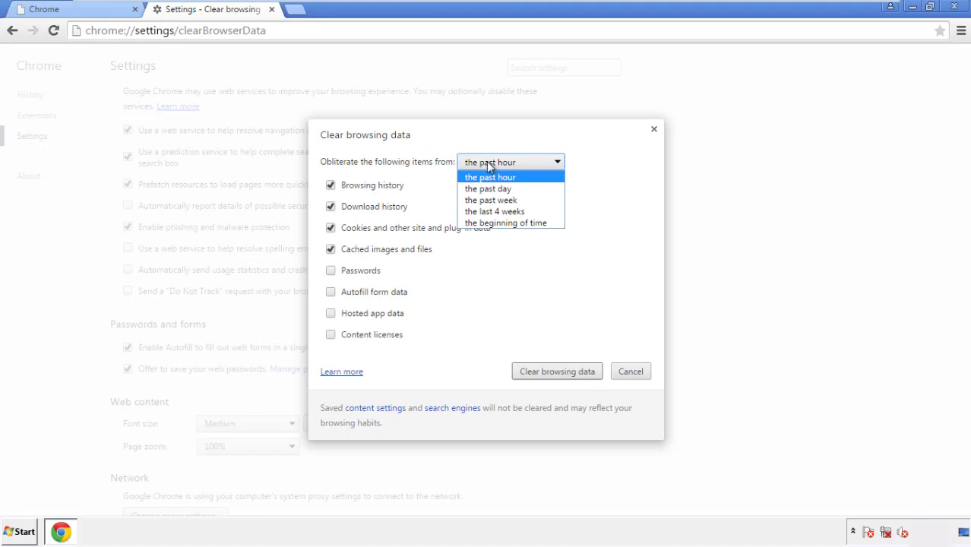
{"action": "left_click", "coordinate": [486, 223]}
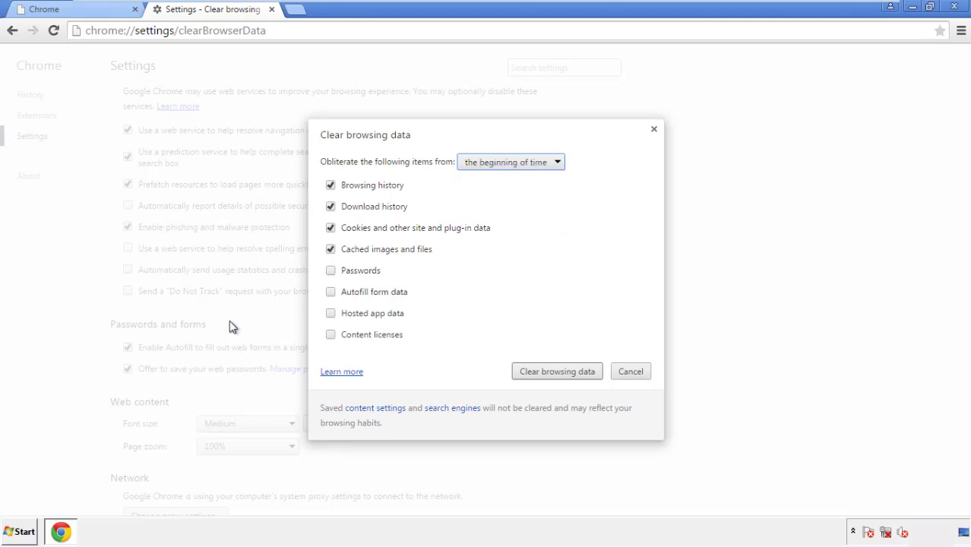
{"action": "left_click", "coordinate": [334, 295]}
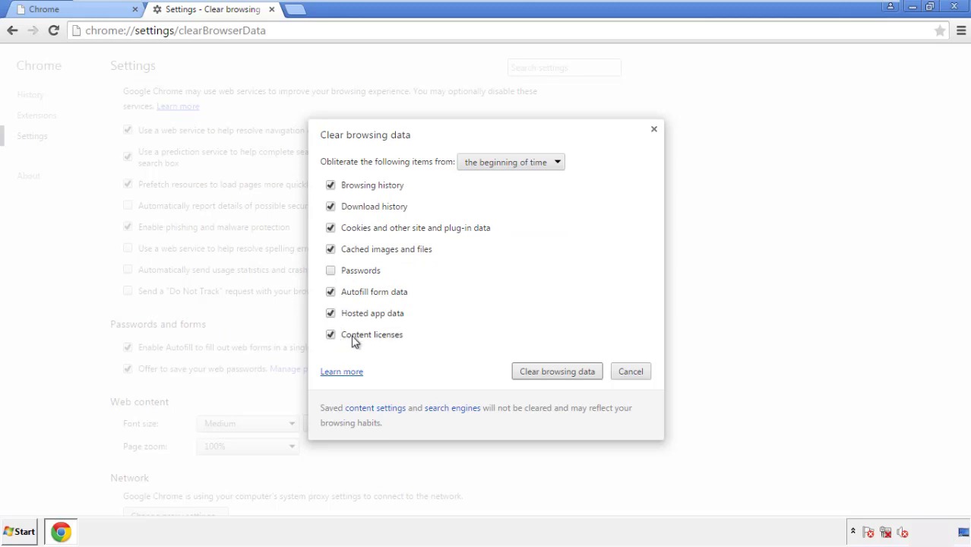
{"action": "left_click", "coordinate": [543, 375]}
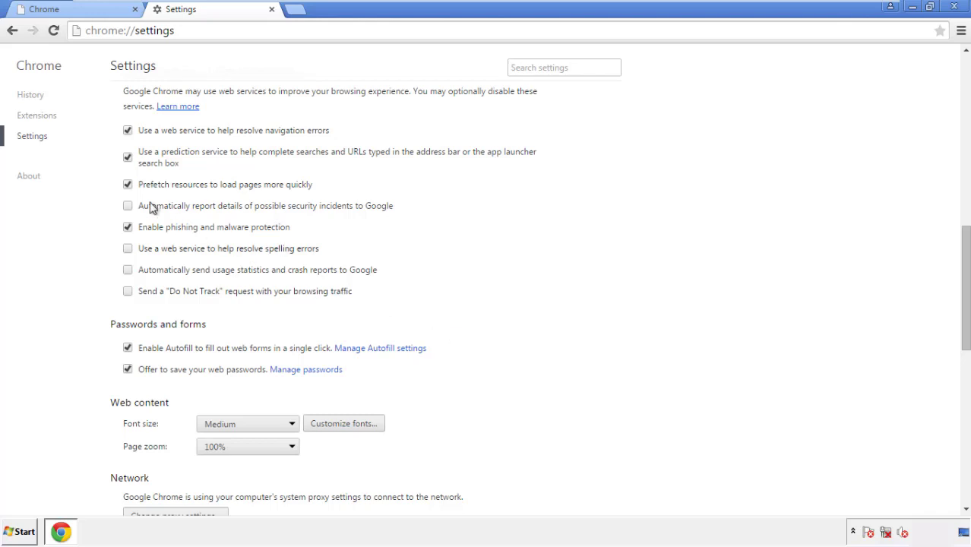
Step: Reset Chrome's settings to their original defaults and close Chrome
{"action": "left_click_drag", "start_coordinate": [965, 242], "coordinate": [948, 423]}
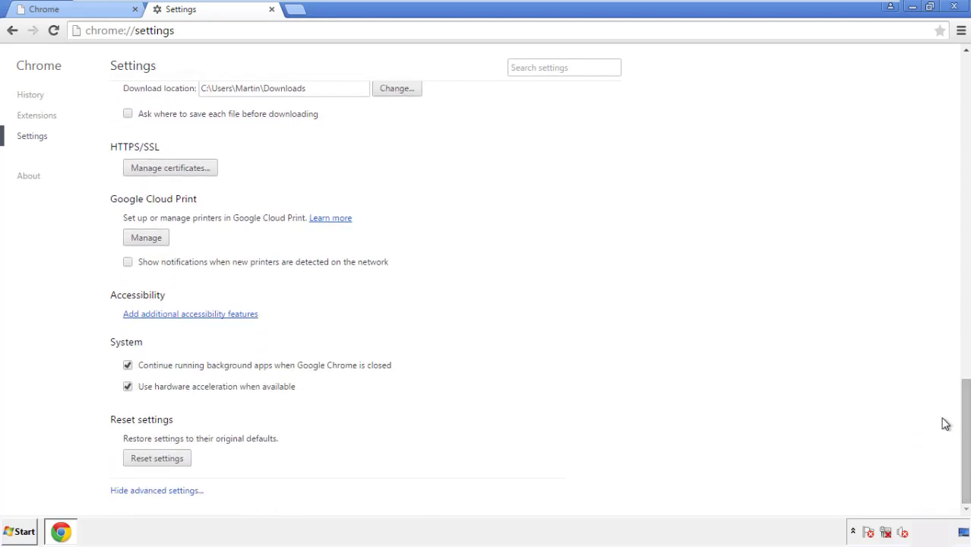
{"action": "left_click", "coordinate": [182, 460]}
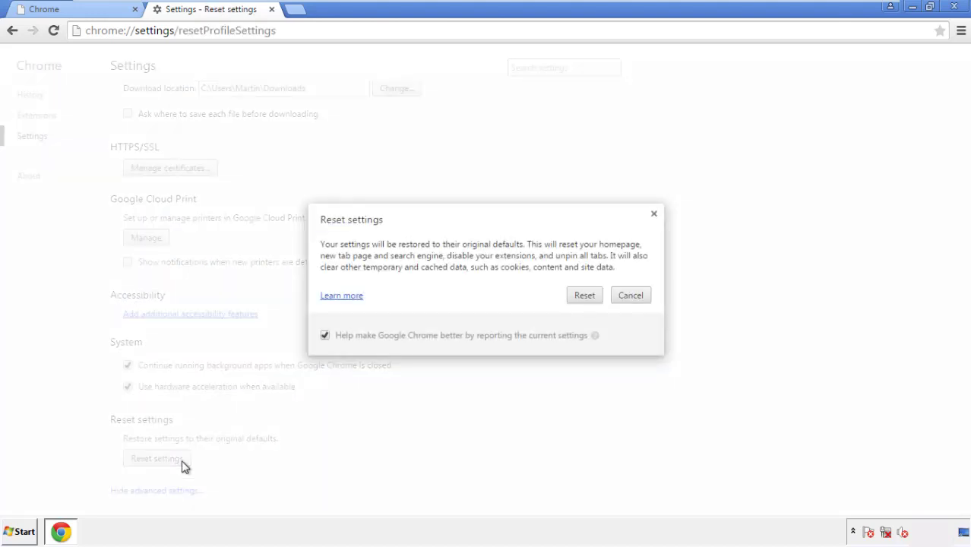
{"action": "left_click", "coordinate": [586, 297]}
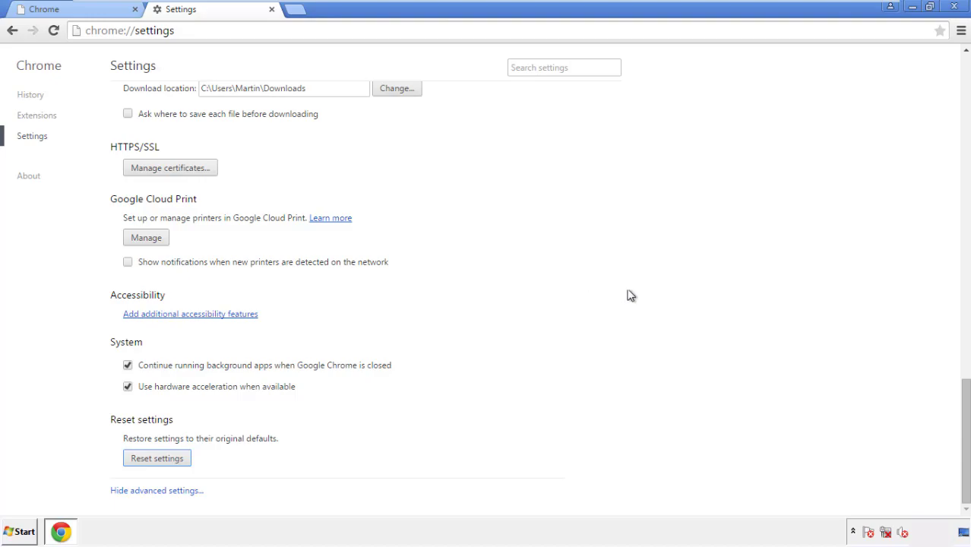
{"action": "left_click", "coordinate": [953, 6]}
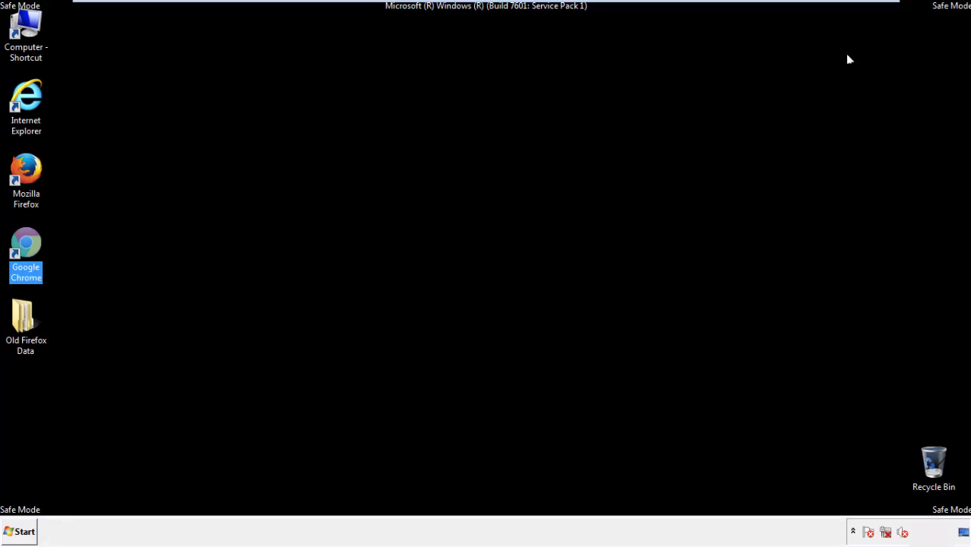
Step: Remove the Search Mine extension in Firefox's Add-ons Manager and close Firefox
{"action": "left_click", "coordinate": [523, 242]}
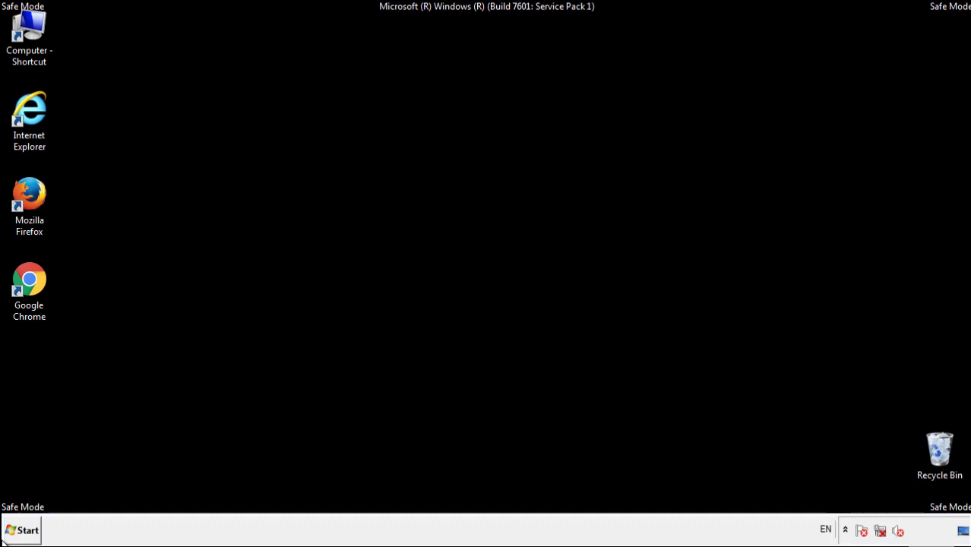
{"action": "double_click", "coordinate": [37, 189]}
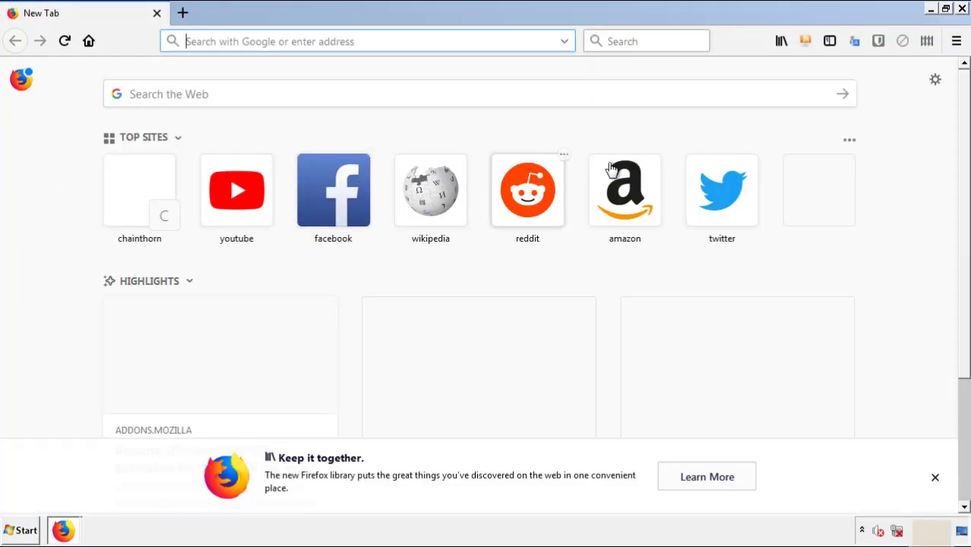
{"action": "left_click", "coordinate": [956, 42]}
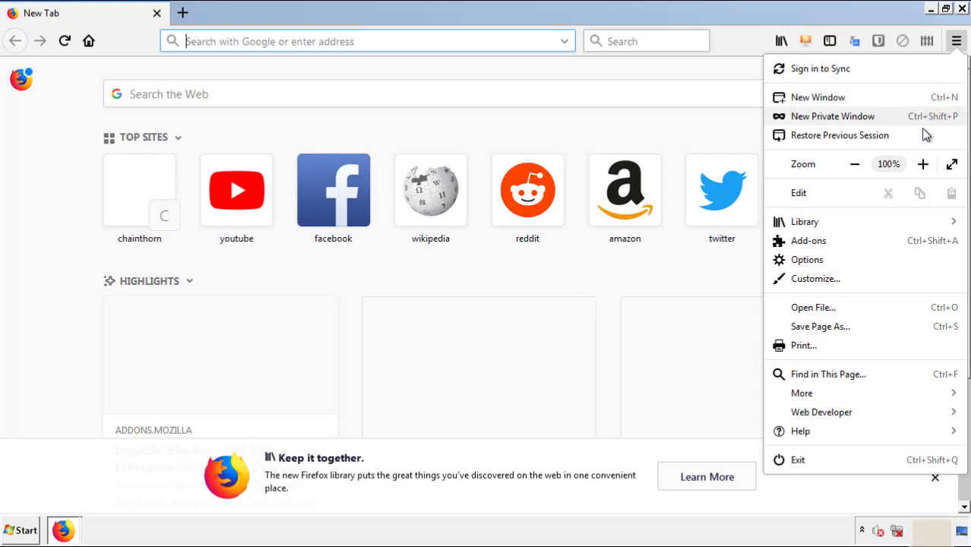
{"action": "left_click", "coordinate": [896, 249]}
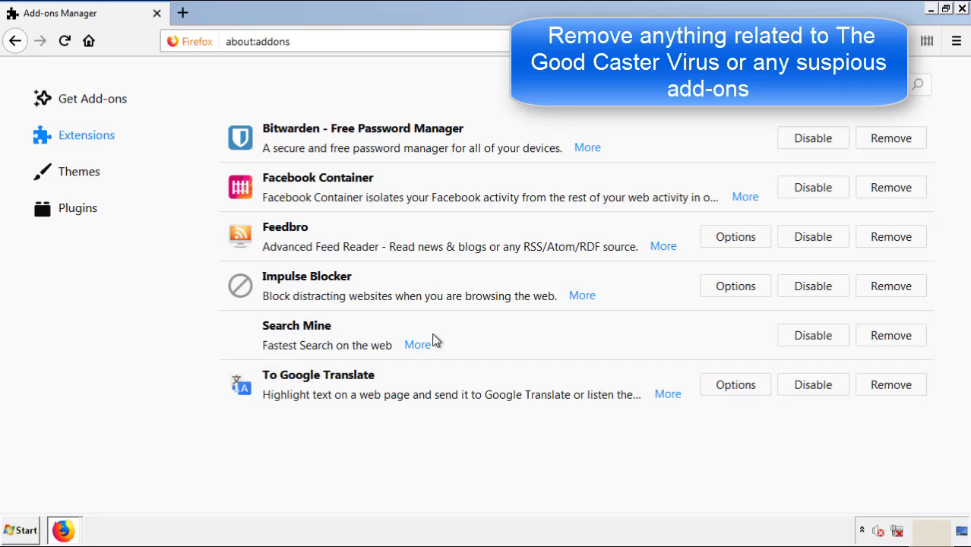
{"action": "left_click", "coordinate": [887, 342]}
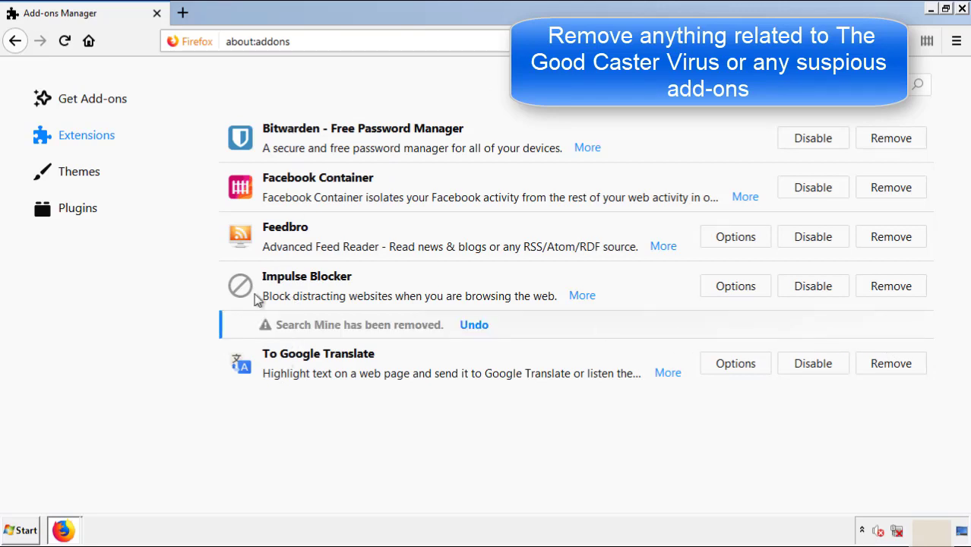
{"action": "left_click", "coordinate": [962, 11]}
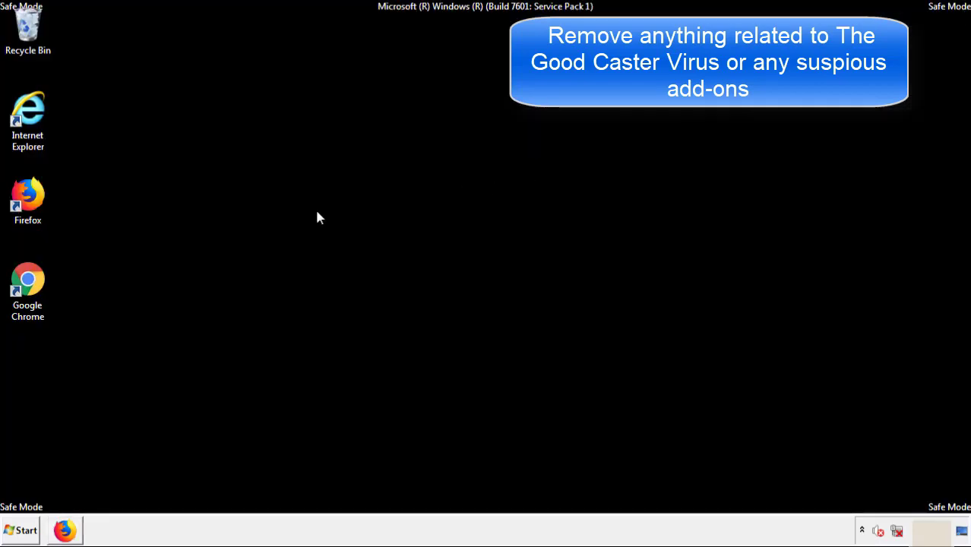
Step: Remove the Search Mine extension from Chrome's Extensions page and close Chrome
{"action": "double_click", "coordinate": [27, 293]}
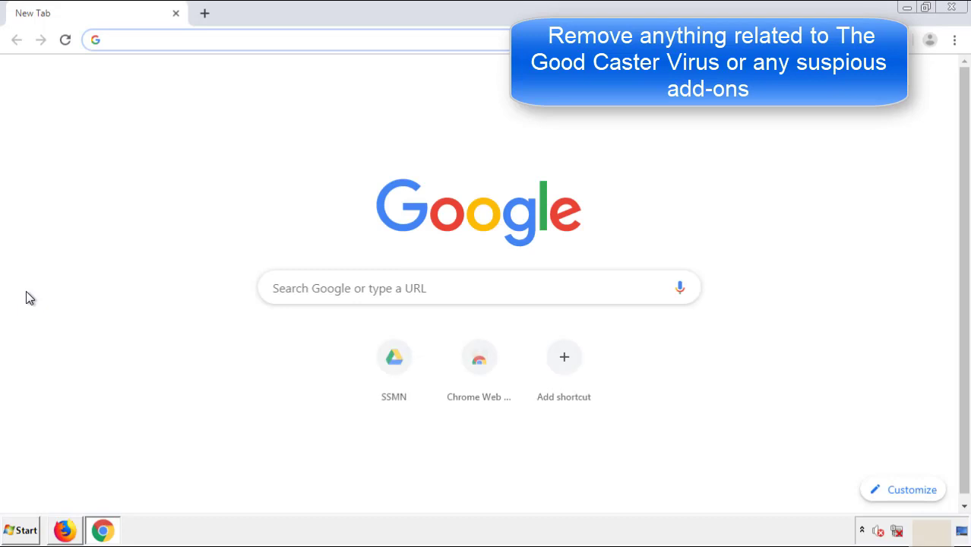
{"action": "left_click", "coordinate": [955, 40]}
{"action": "mouse_move", "coordinate": [869, 267]}
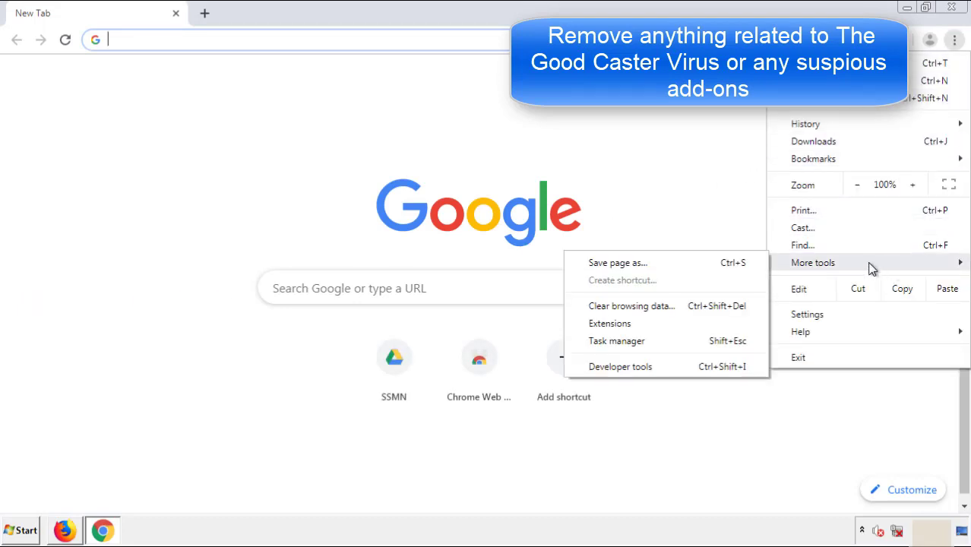
{"action": "left_click", "coordinate": [615, 323]}
{"action": "scroll", "coordinate": [273, 251], "scroll_direction": "down", "scroll_amount": 8}
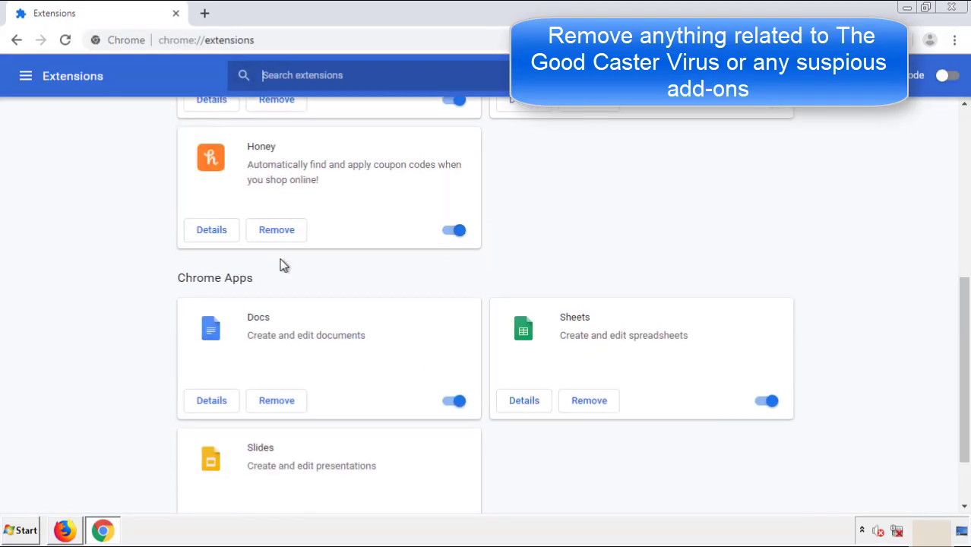
{"action": "scroll", "coordinate": [368, 277], "scroll_direction": "up", "scroll_amount": 8}
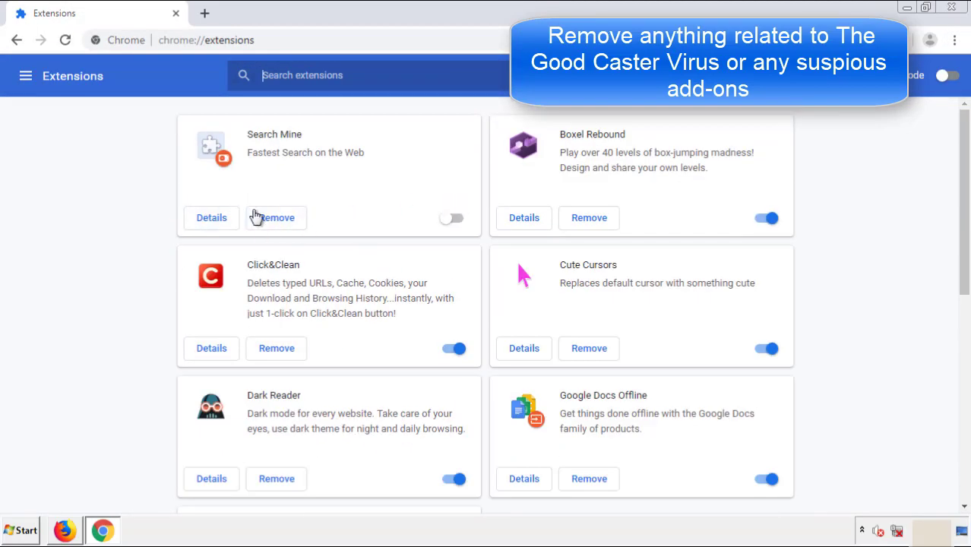
{"action": "left_click", "coordinate": [275, 221]}
{"action": "left_click", "coordinate": [546, 121]}
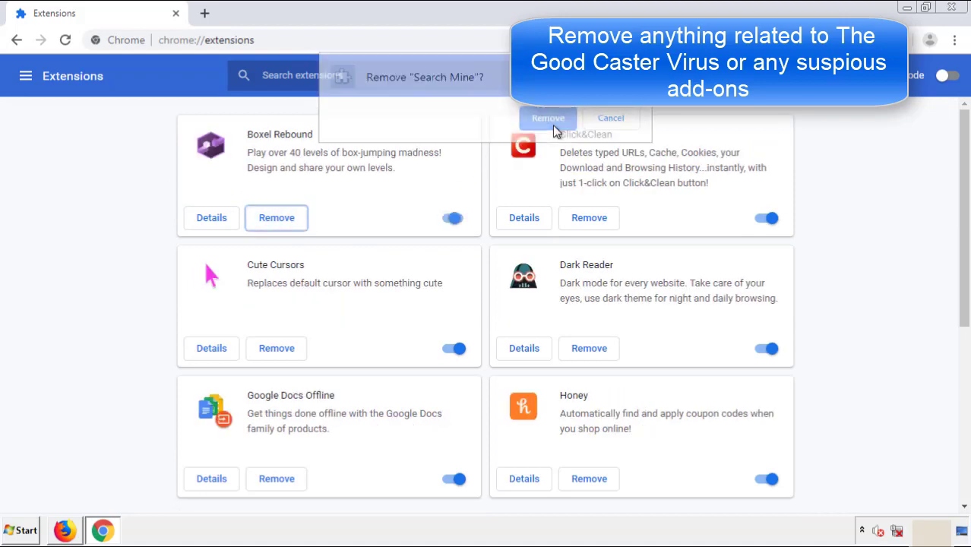
{"action": "left_click", "coordinate": [959, 11]}
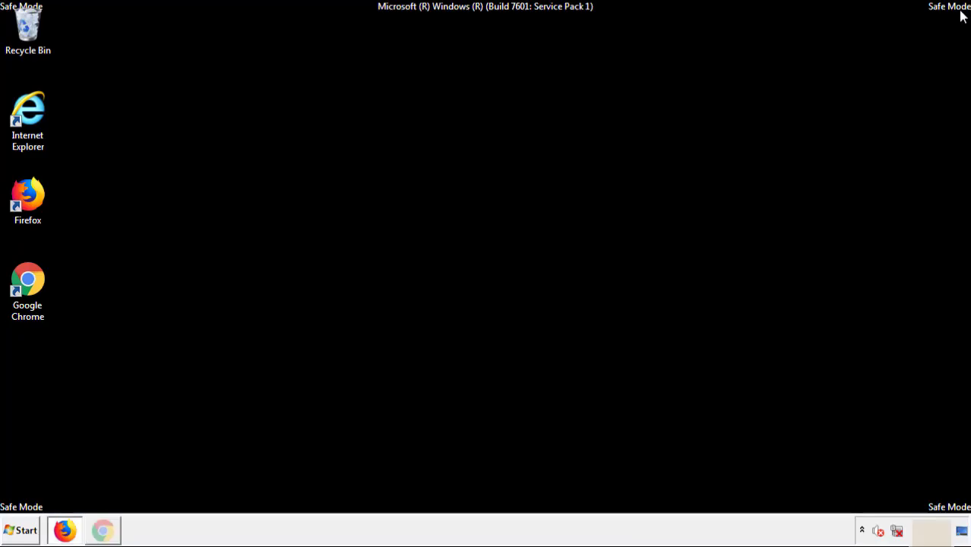
{"action": "left_click", "coordinate": [23, 531]}
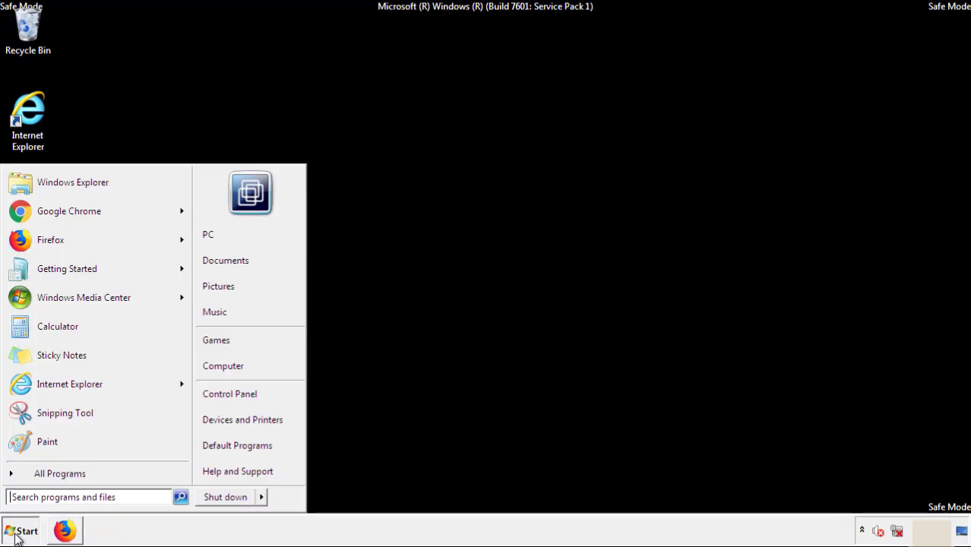